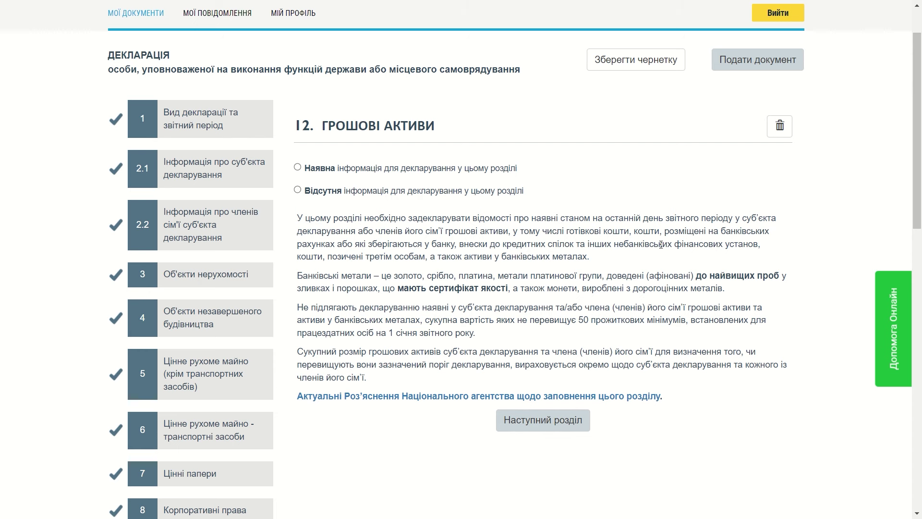
Mark section 12 on monetary assets as having information to declare ("Наявна") and start a new asset entry.
left_click(298, 168)
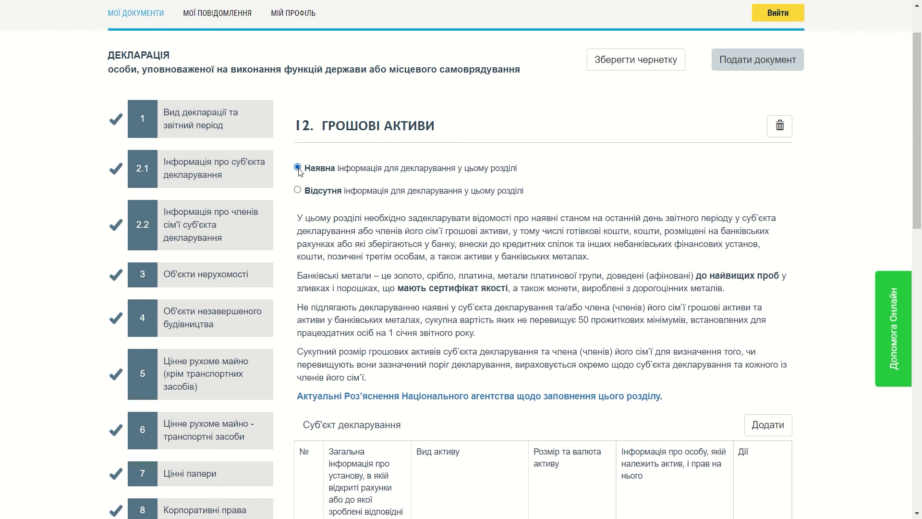
left_click(328, 194)
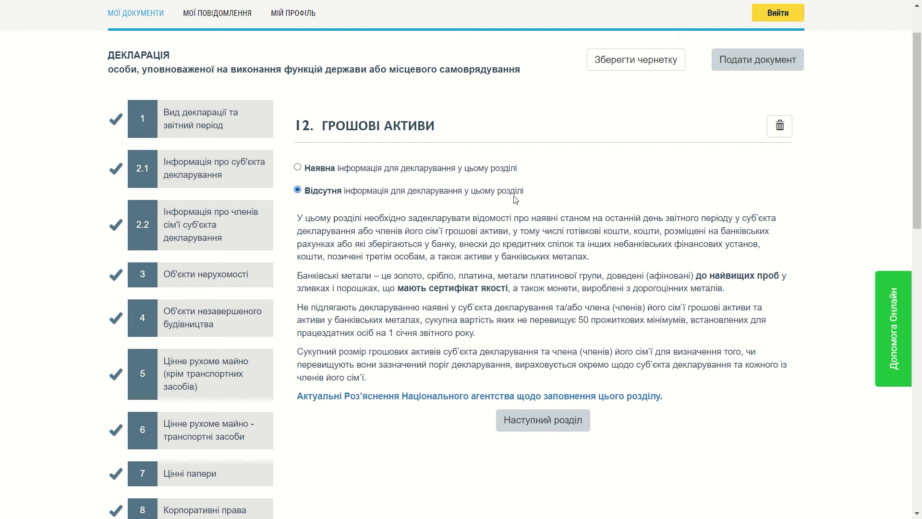
double_click(358, 169)
scroll(476, 243, "down", 1)
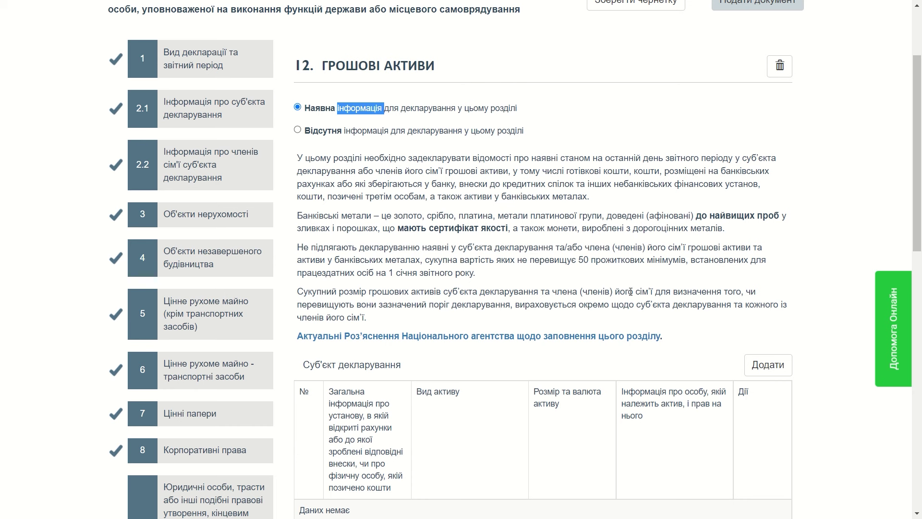
scroll(647, 291, "down", 1)
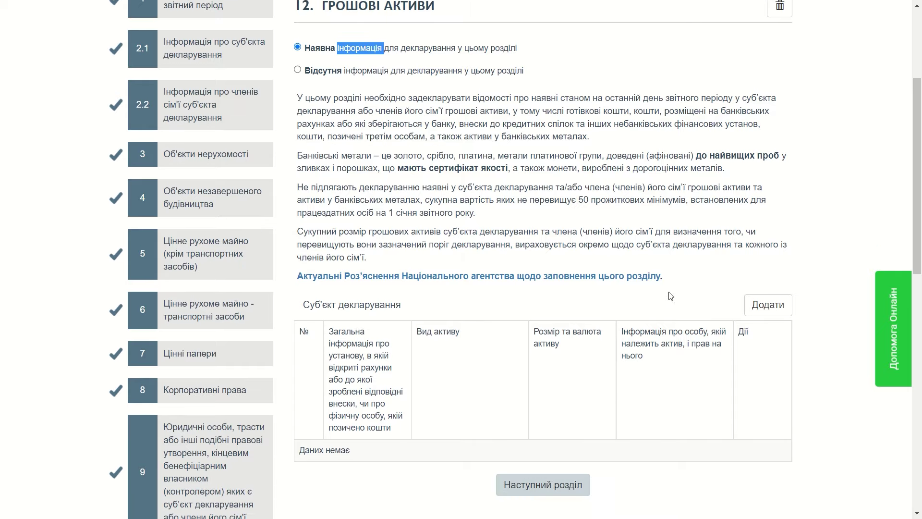
left_click(771, 305)
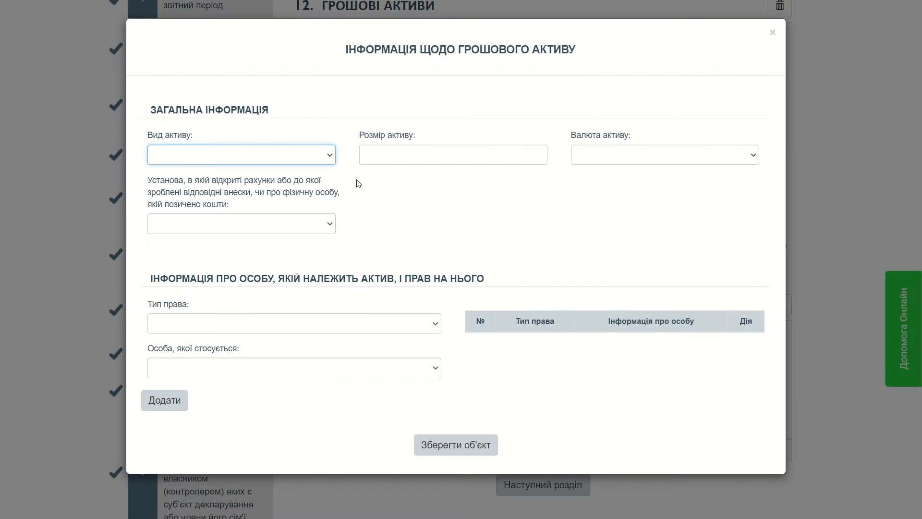
Set the asset type to "Інше" and go to the field specifying which kind it is.
left_click(241, 155)
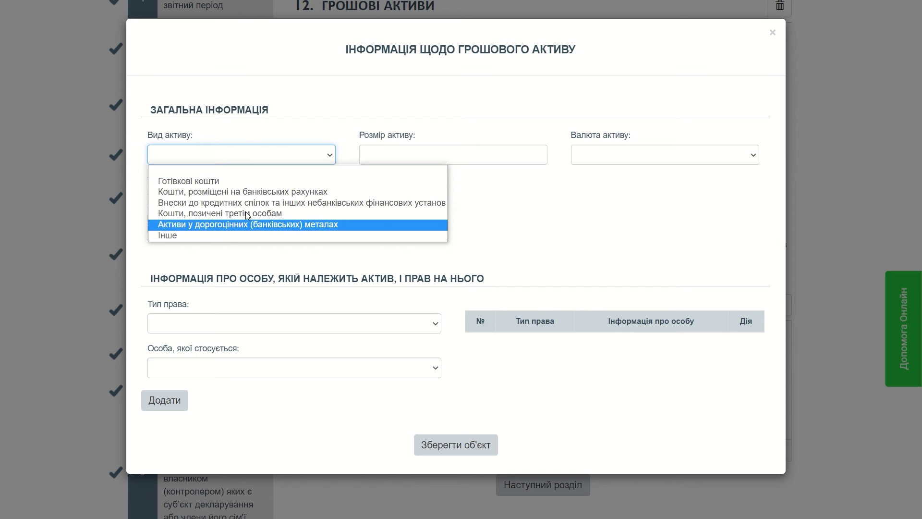
left_click(246, 234)
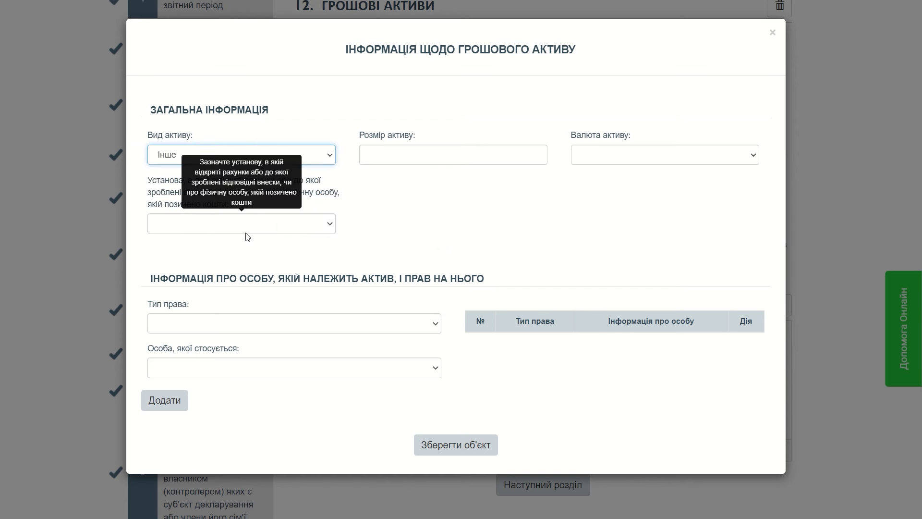
left_click(237, 152)
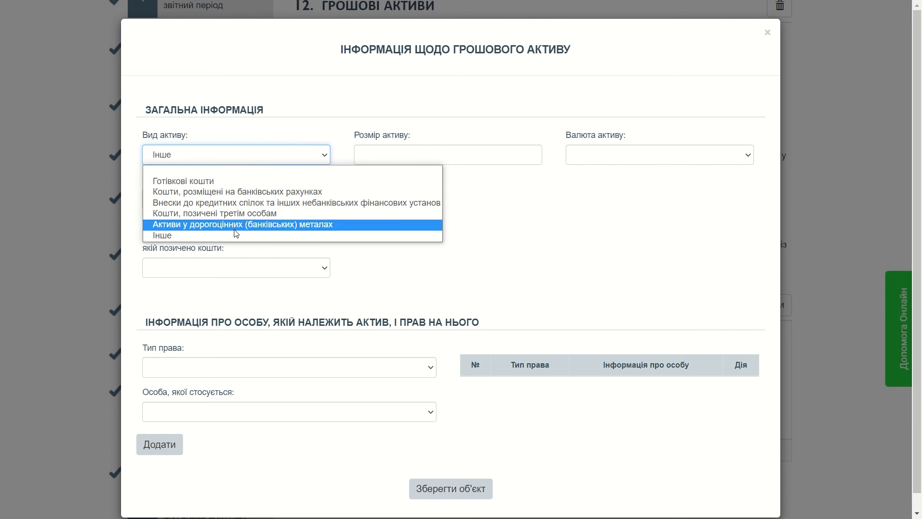
left_click(235, 234)
left_click(236, 200)
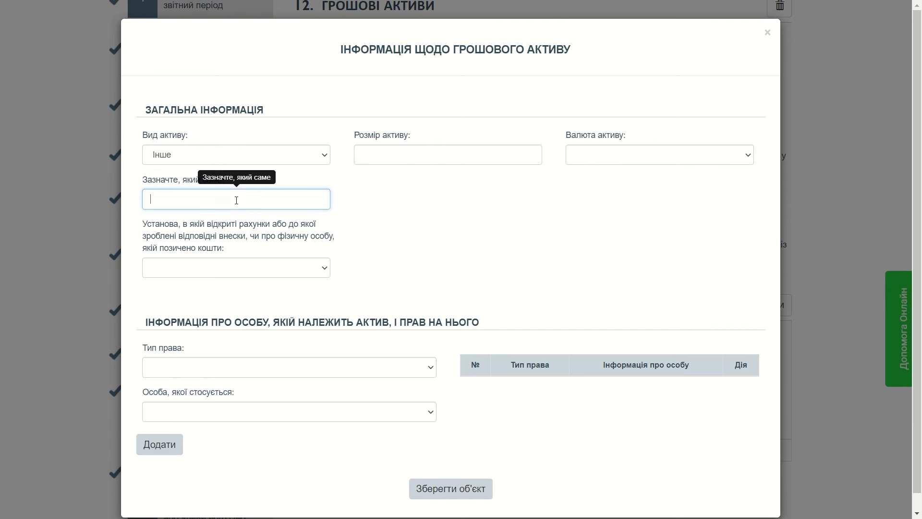
Examine the asset size field and the options offered for currency, institution and type of right.
left_click(403, 161)
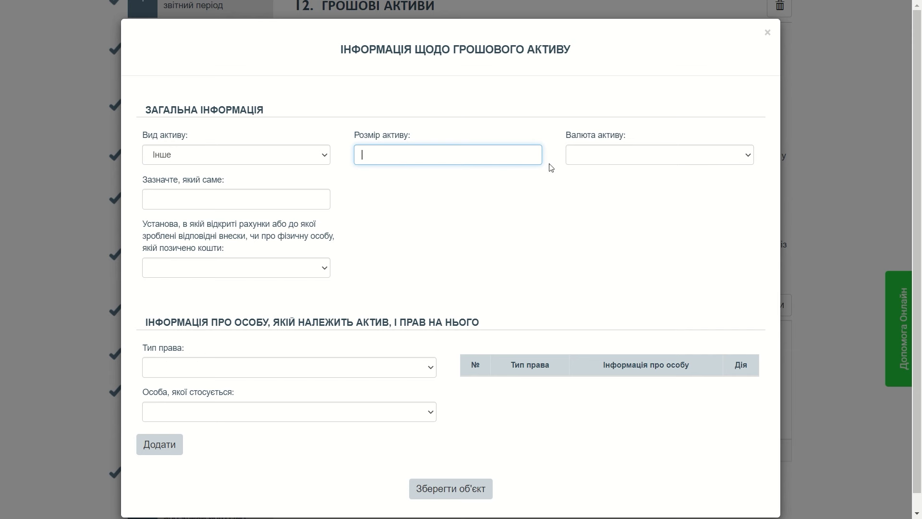
left_click(605, 160)
scroll(604, 222, "down", 15)
scroll(603, 223, "up", 15)
scroll(616, 288, "down", 5)
scroll(617, 283, "up", 5)
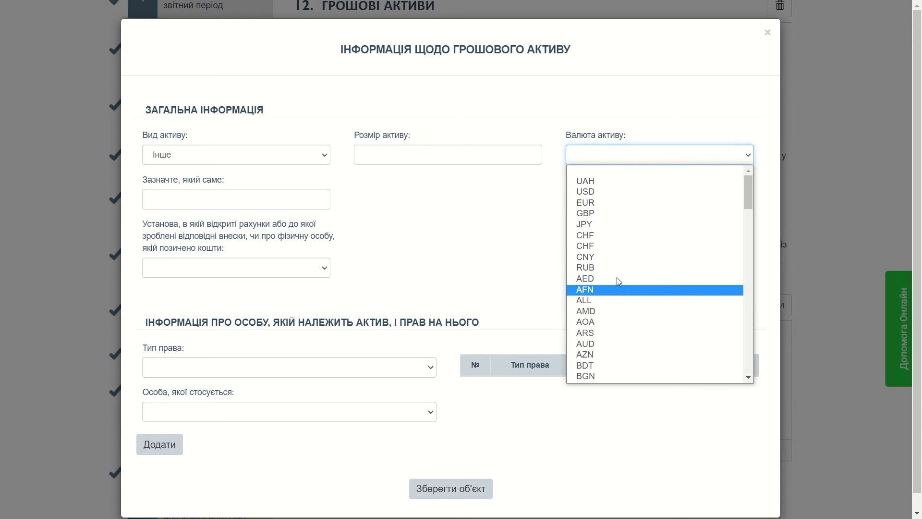
left_click(460, 223)
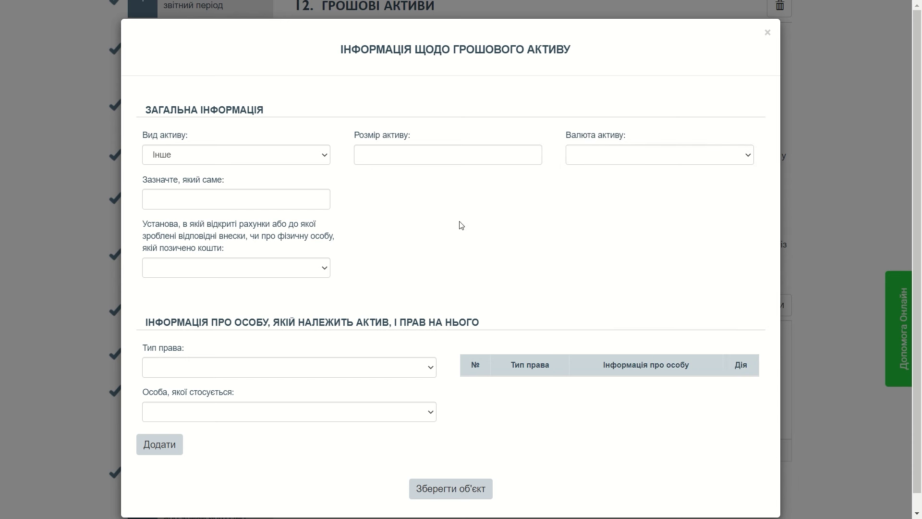
left_click(213, 267)
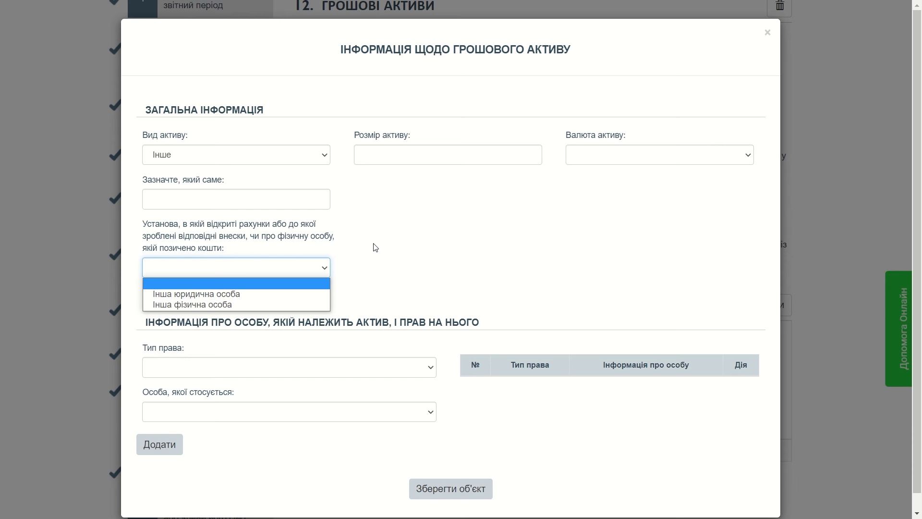
left_click(393, 262)
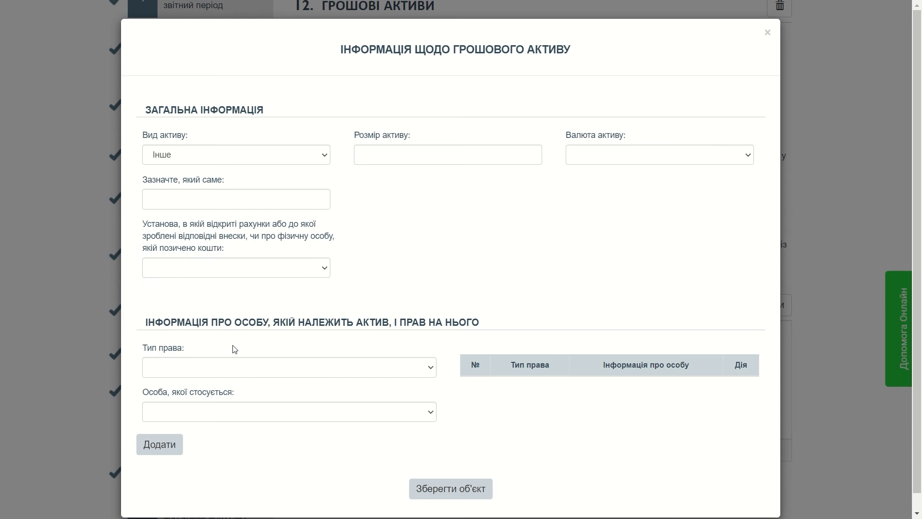
left_click(234, 371)
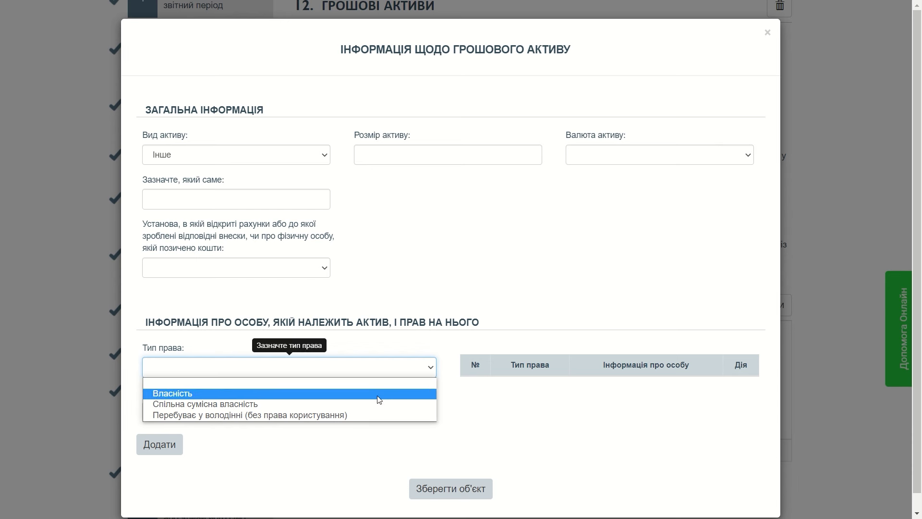
left_click(478, 443)
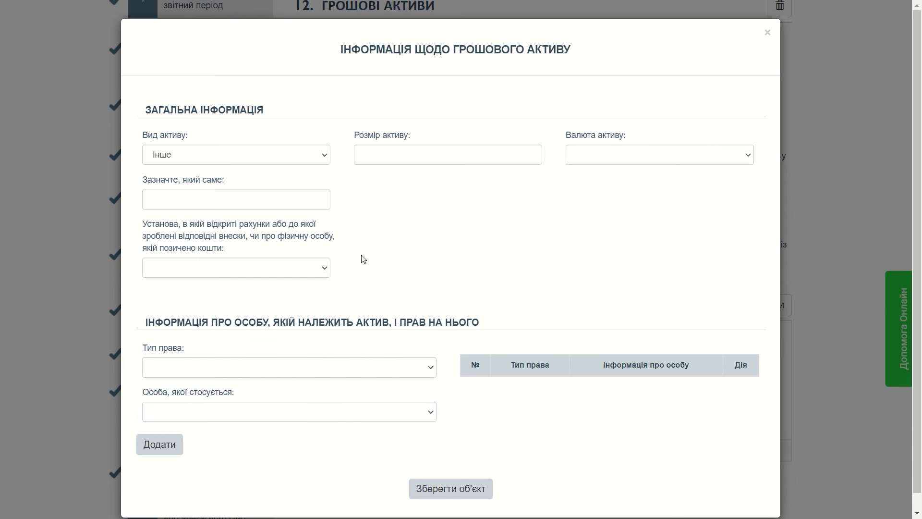
Set the asset type to "Готівкові кошти" with a size of 5000 and the currency USD.
left_click(287, 161)
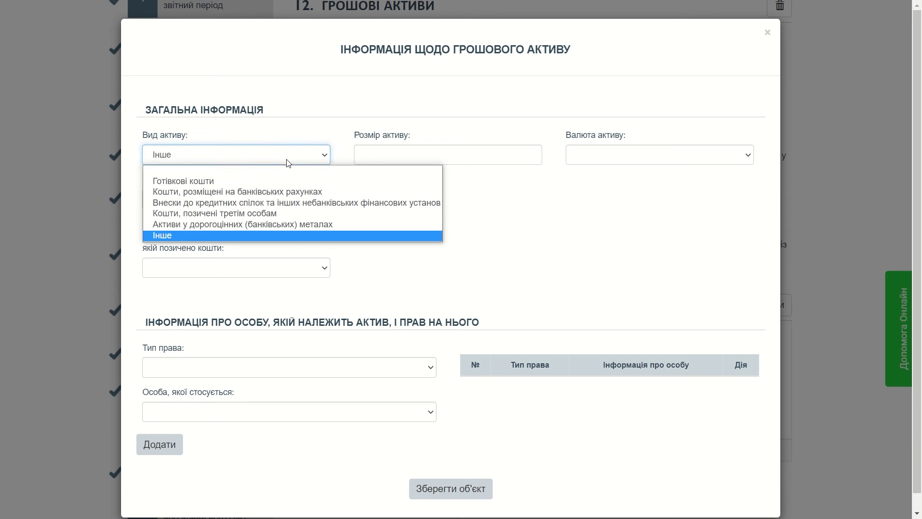
left_click(287, 181)
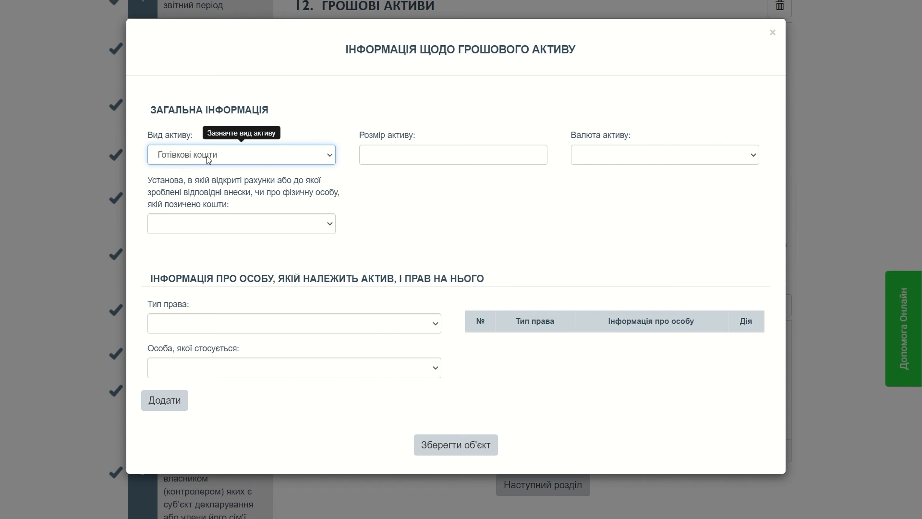
left_click(427, 163)
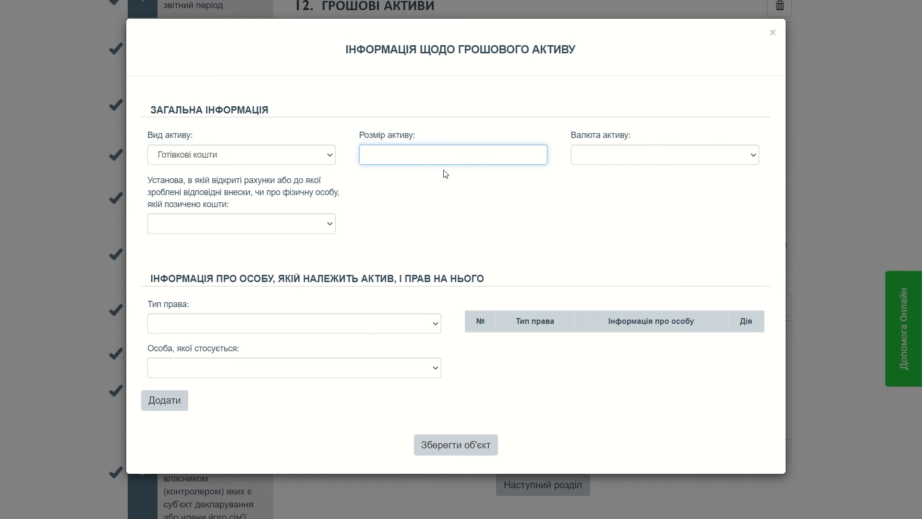
type("5000")
left_click(617, 154)
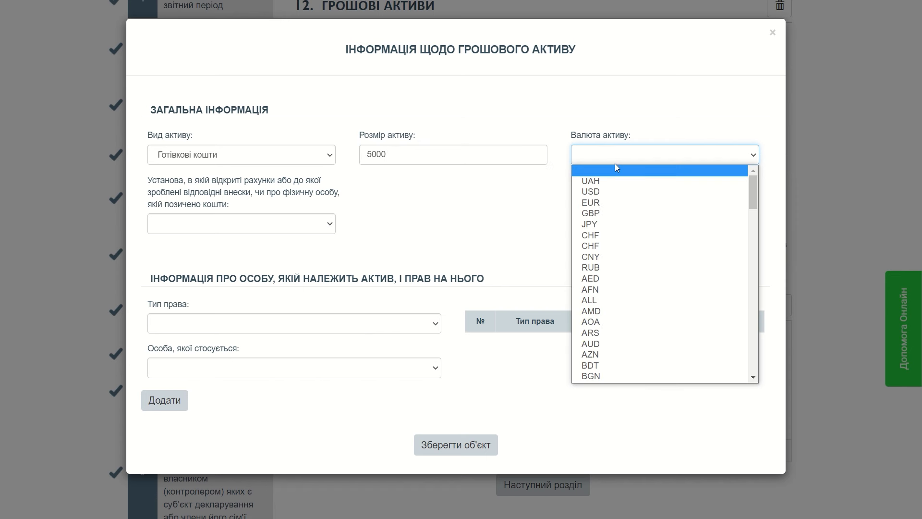
left_click(610, 191)
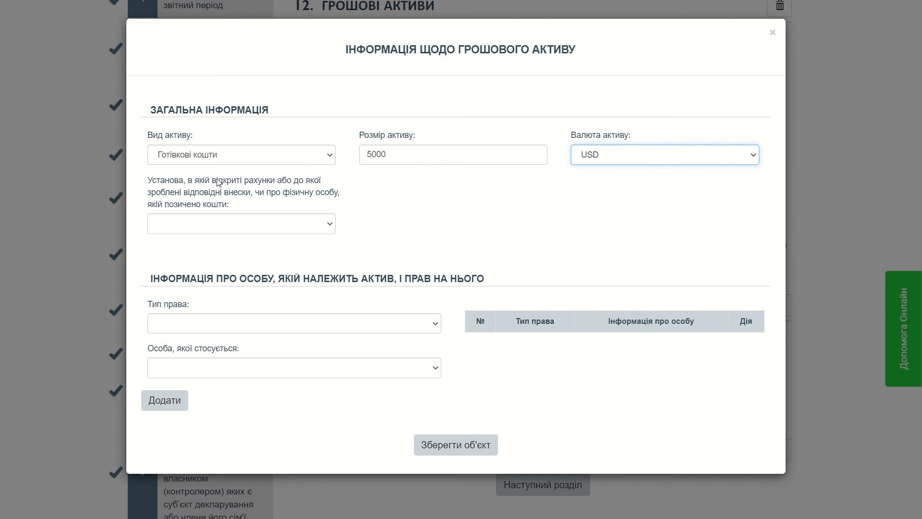
Mark the institution field of the cash asset as not applicable ("Не застосовується").
key("Tab")
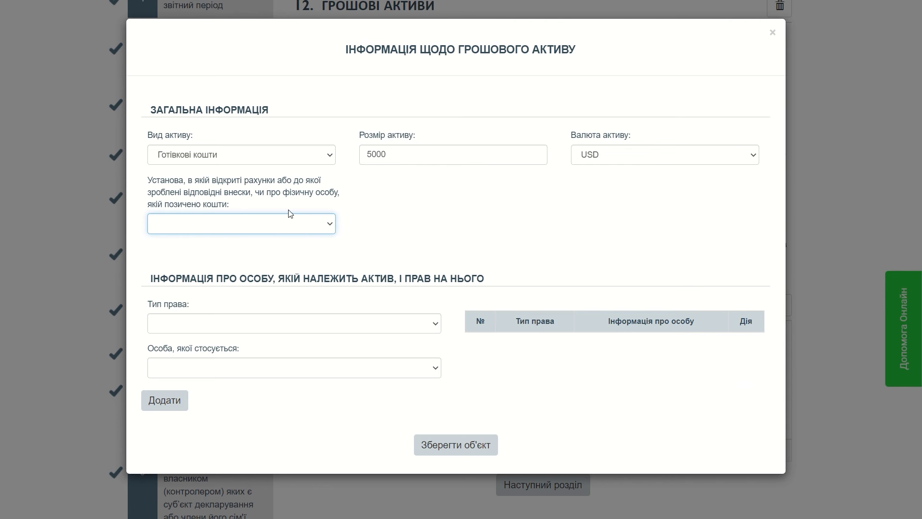
left_click(302, 226)
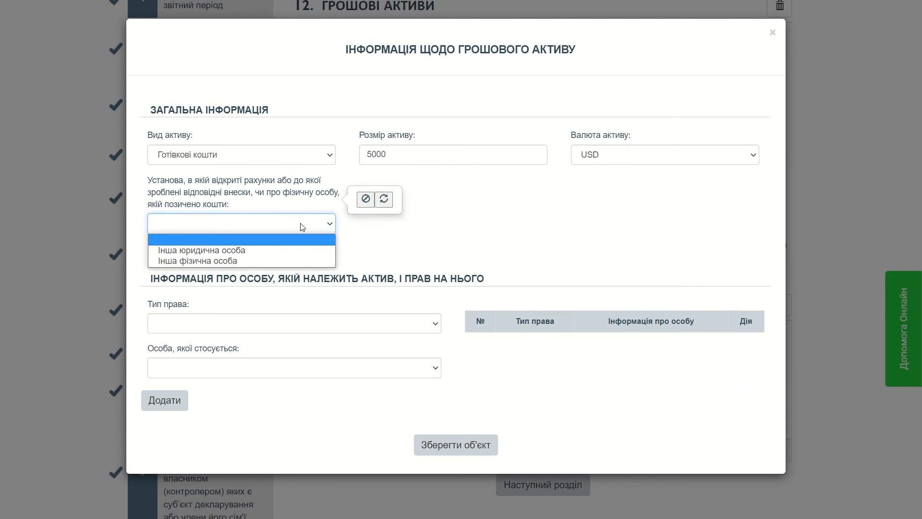
left_click(365, 199)
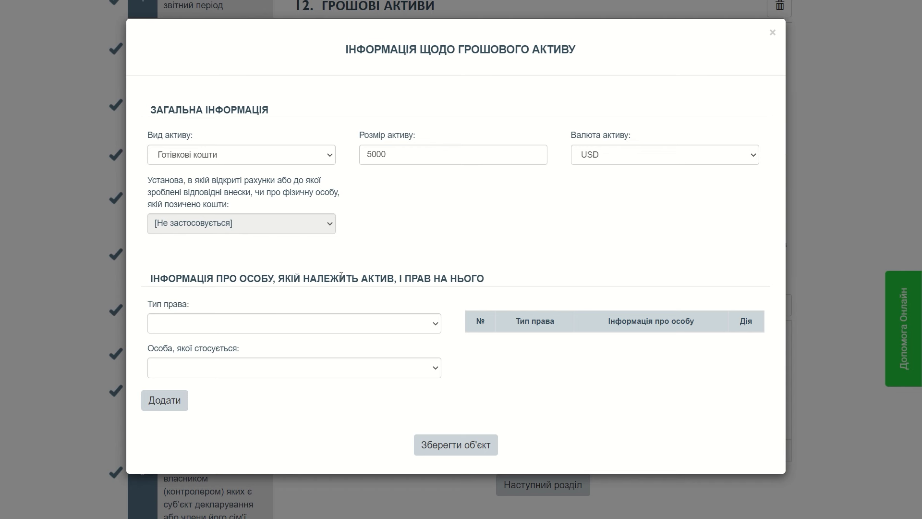
Add the declarant's wife ("дружина") as holder with the right type "Власність" and save the cash asset.
left_click(366, 322)
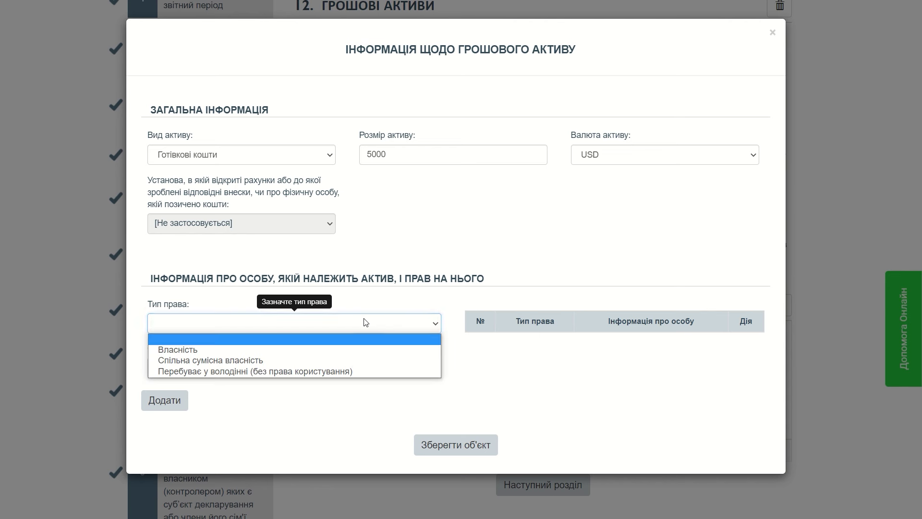
left_click(351, 348)
left_click(335, 367)
left_click(324, 406)
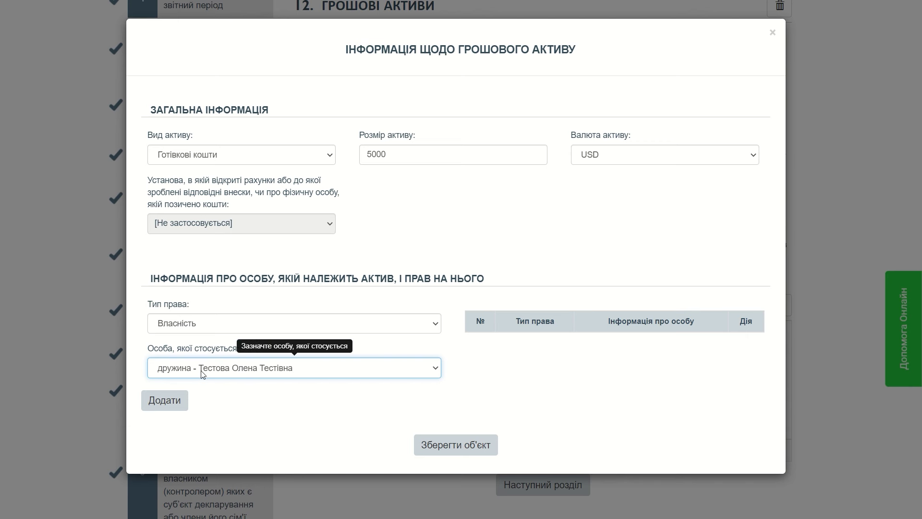
left_click(183, 399)
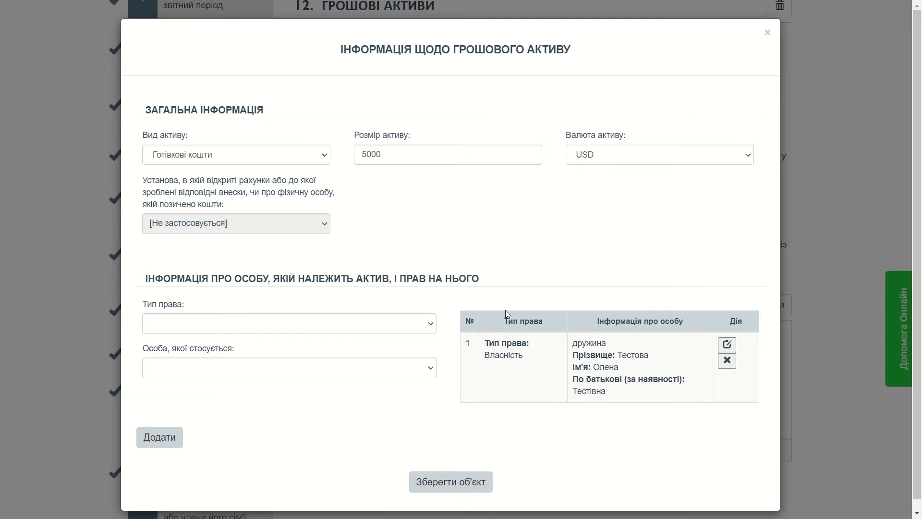
scroll(505, 343, "down", 1)
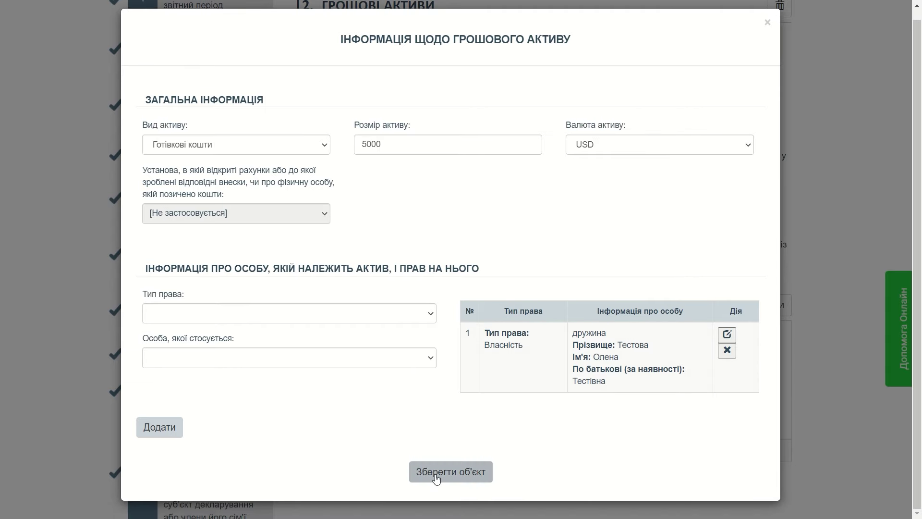
left_click(451, 482)
Start a second monetary asset of type "Кошти, розміщені на банківських рахунках" with a size of 54000 UAH.
scroll(494, 405, "down", 1)
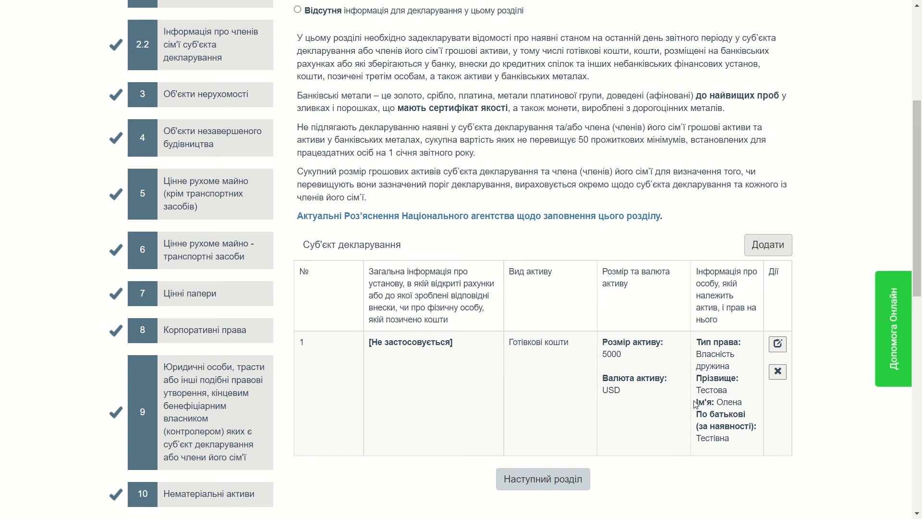
left_click(766, 244)
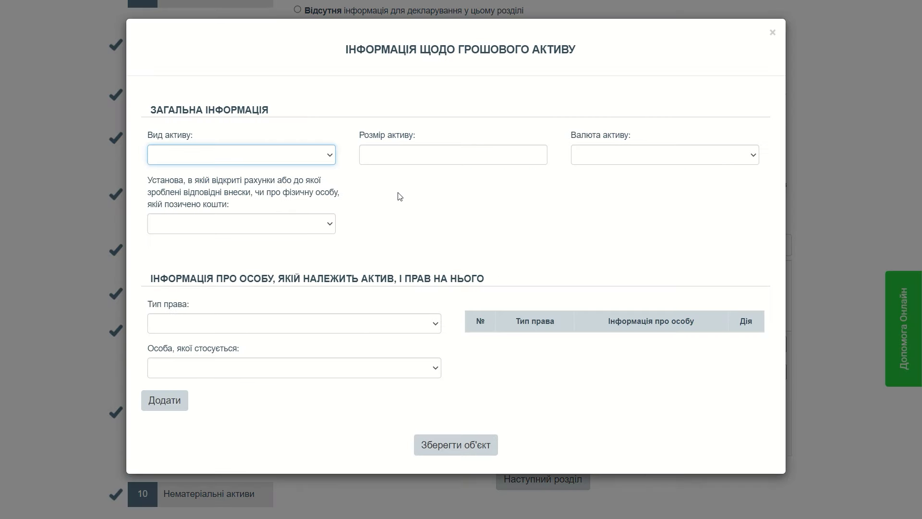
left_click(313, 155)
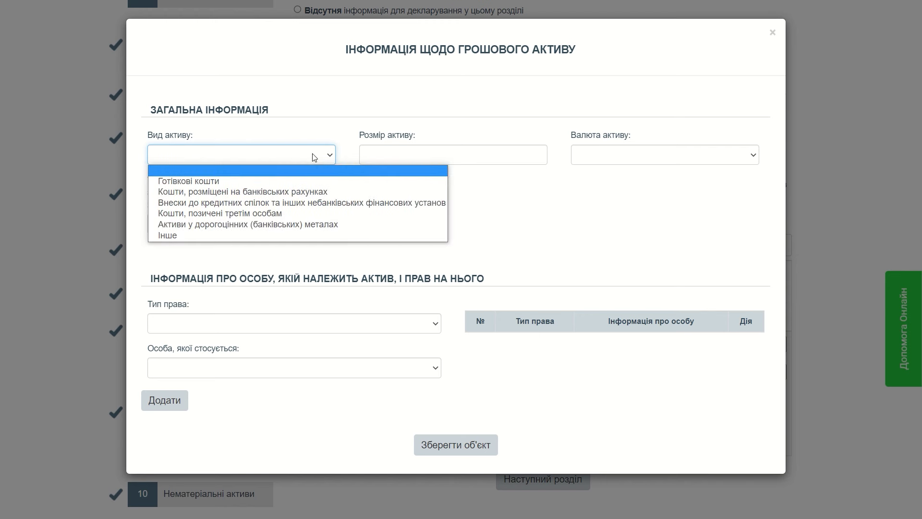
left_click(311, 191)
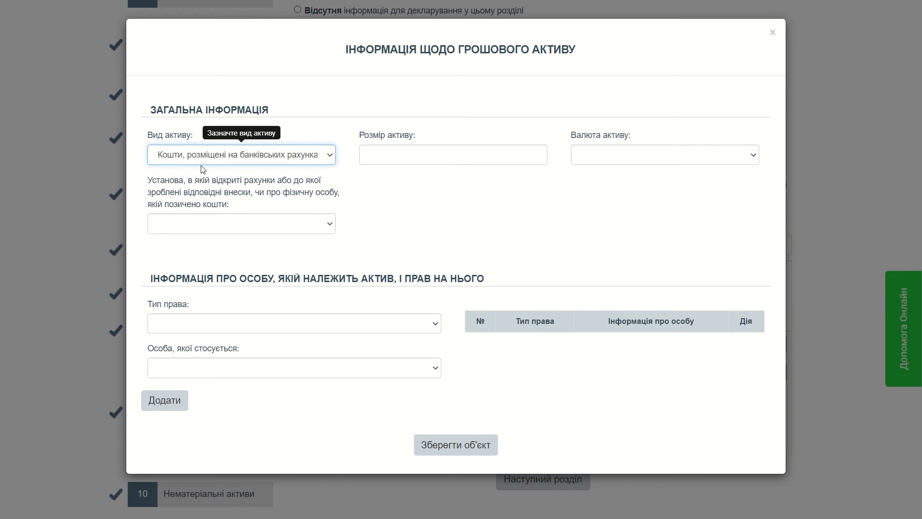
left_click(432, 162)
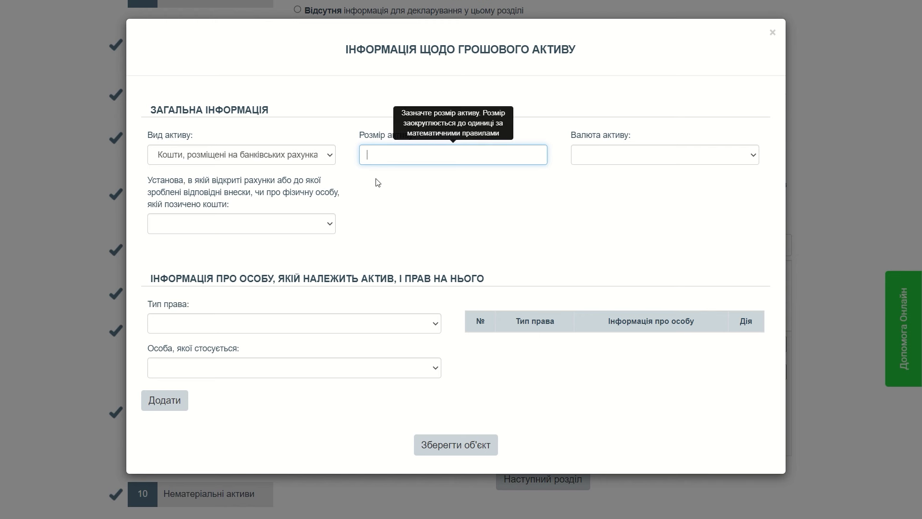
type("54000")
left_click(642, 158)
left_click(639, 180)
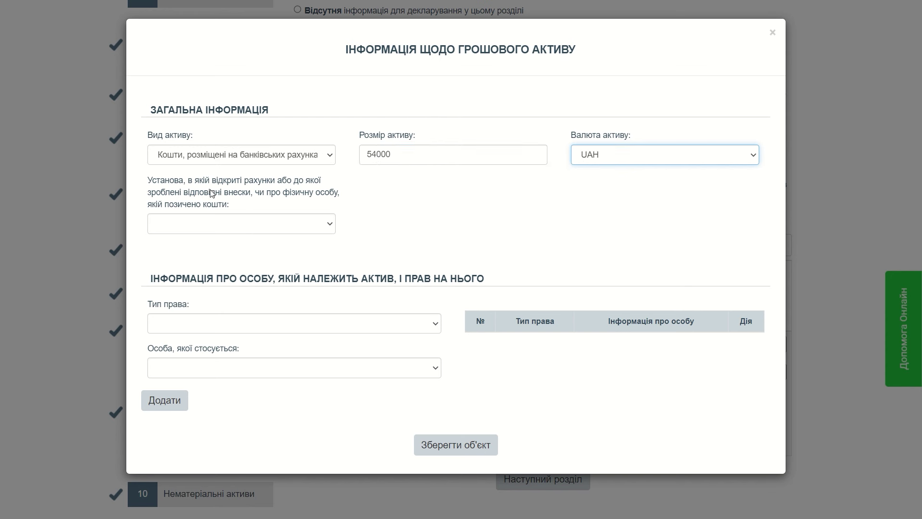
Set the institution holding the funds to "Інша юридична особа" with the subtype "Юридична особа, зареєстрована в Україні".
left_click(253, 226)
left_click(239, 250)
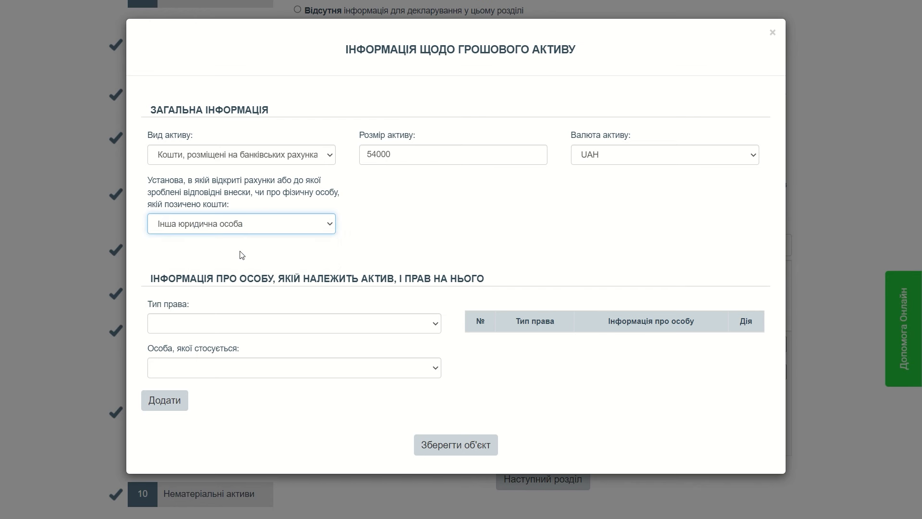
left_click(237, 268)
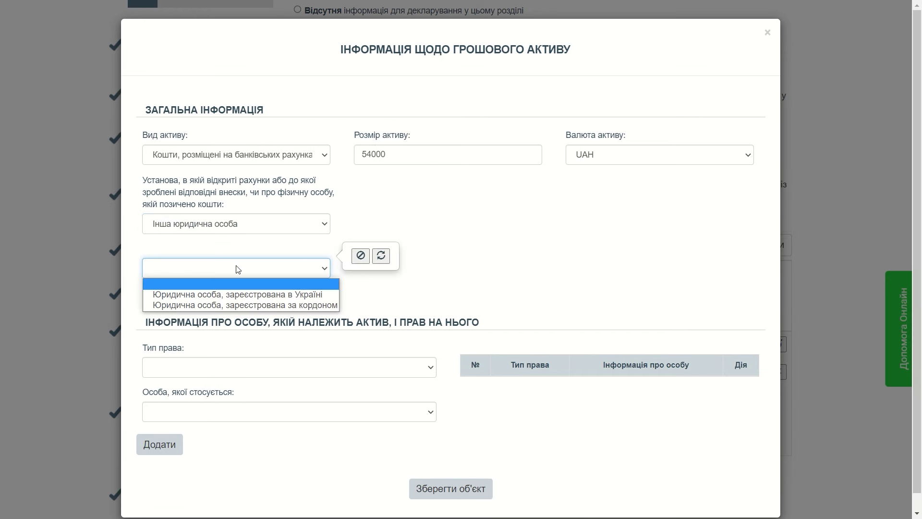
left_click(234, 296)
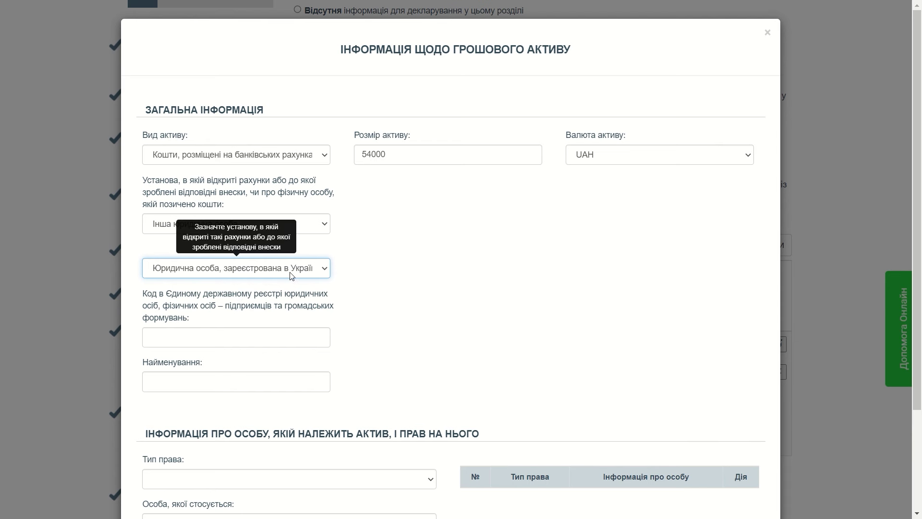
Look up registry code 14360570 and choose АКЦІОНЕРНЕ ТОВАРИСТВО КОМЕРЦІЙНИЙ БАНК "ПРИВАТБАНК" as the institution.
left_click(271, 335)
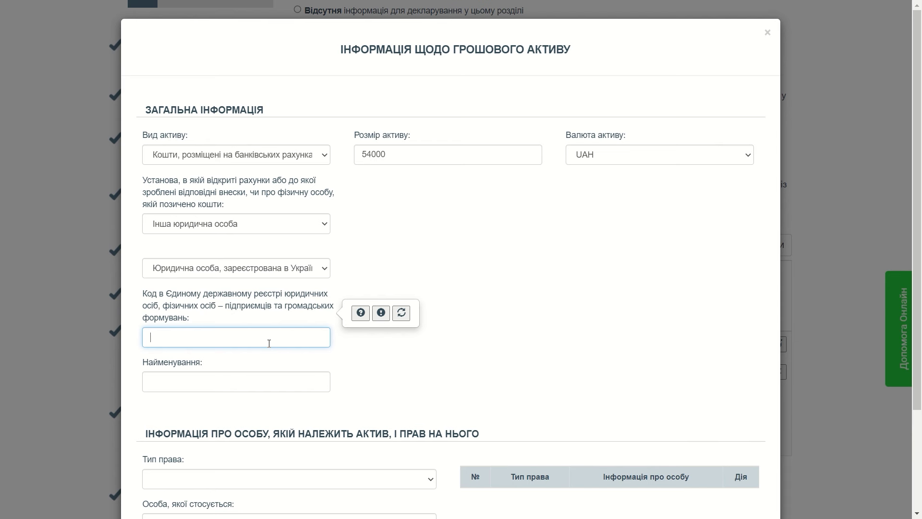
type("14360570")
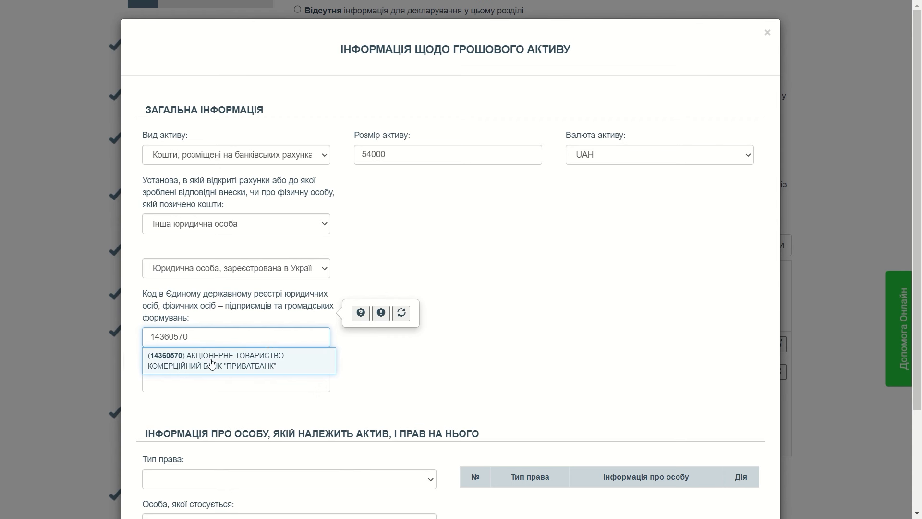
left_click(213, 365)
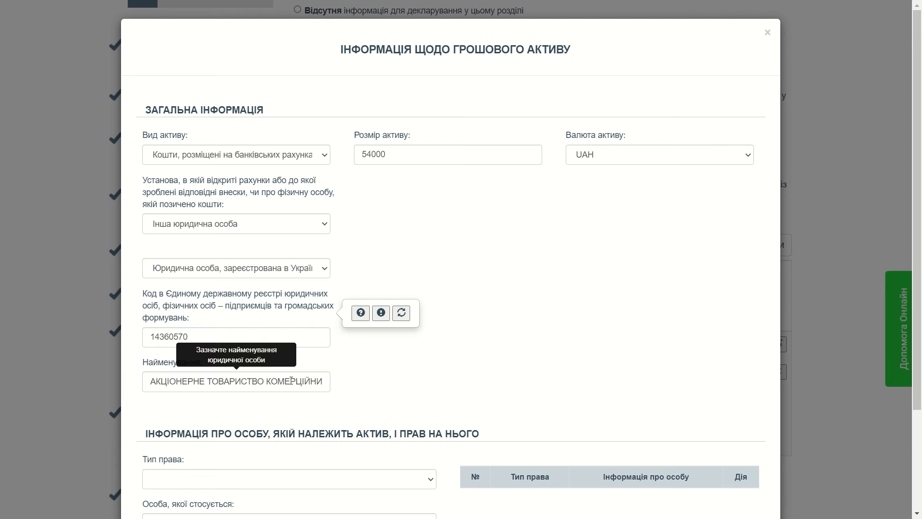
Add the declarant's wife ("дружина") as holder of the bank account funds with the right type "Власність".
scroll(291, 380, "down", 1)
scroll(302, 384, "down", 1)
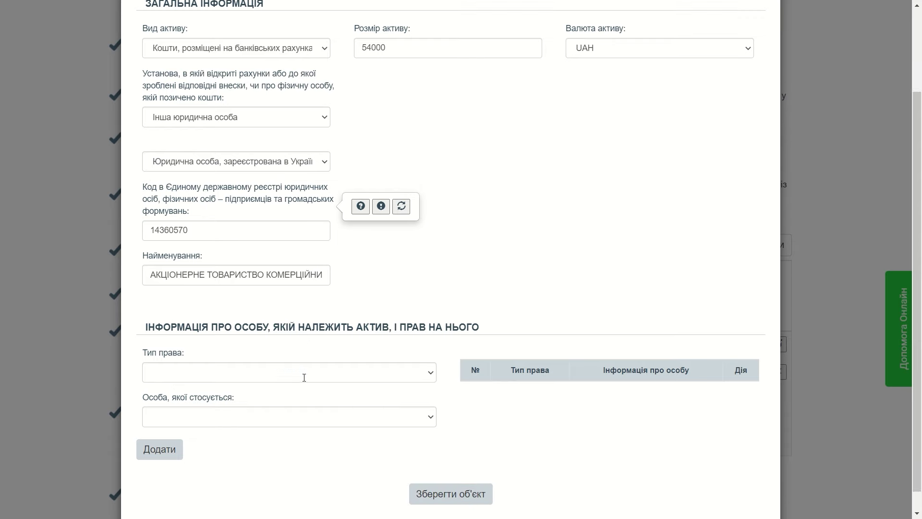
left_click(304, 363)
left_click(302, 383)
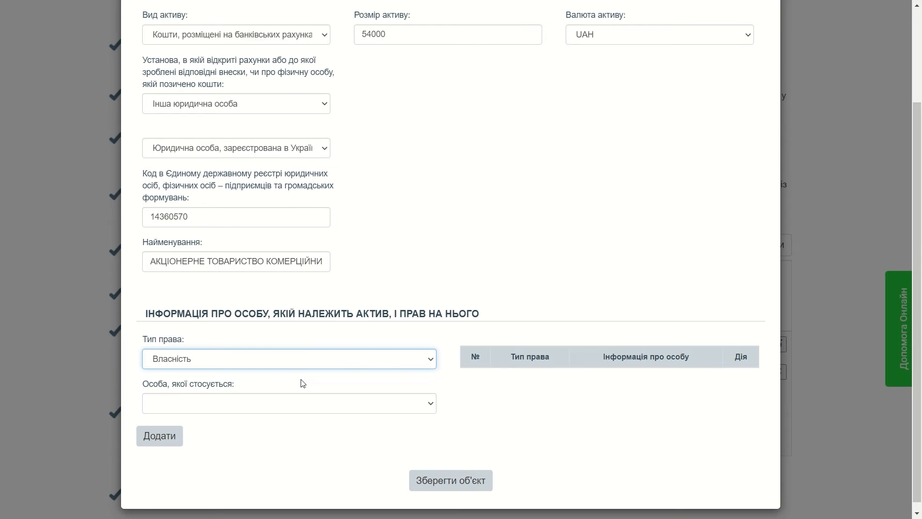
left_click(339, 367)
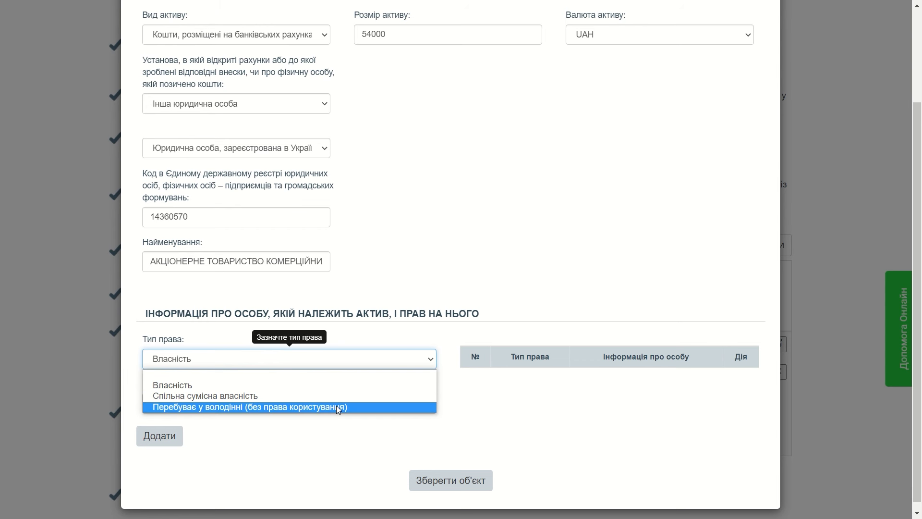
left_click(342, 385)
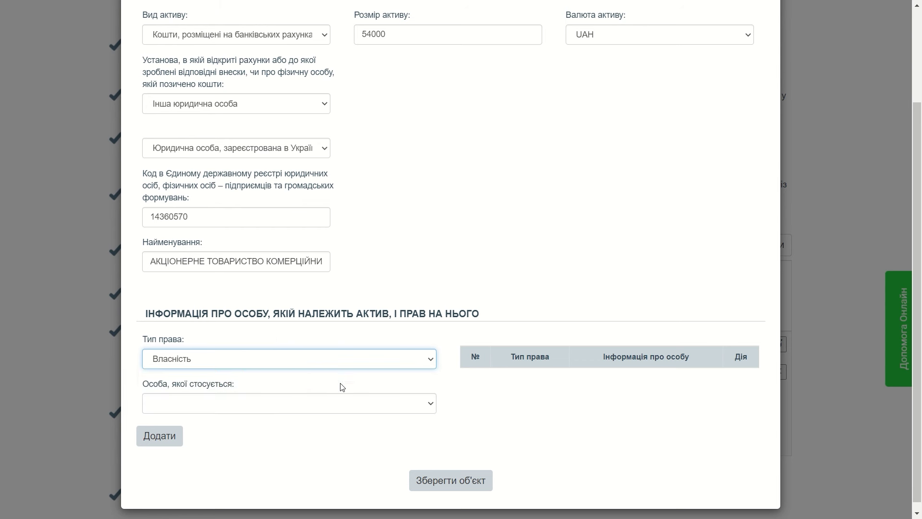
left_click(309, 402)
left_click(298, 439)
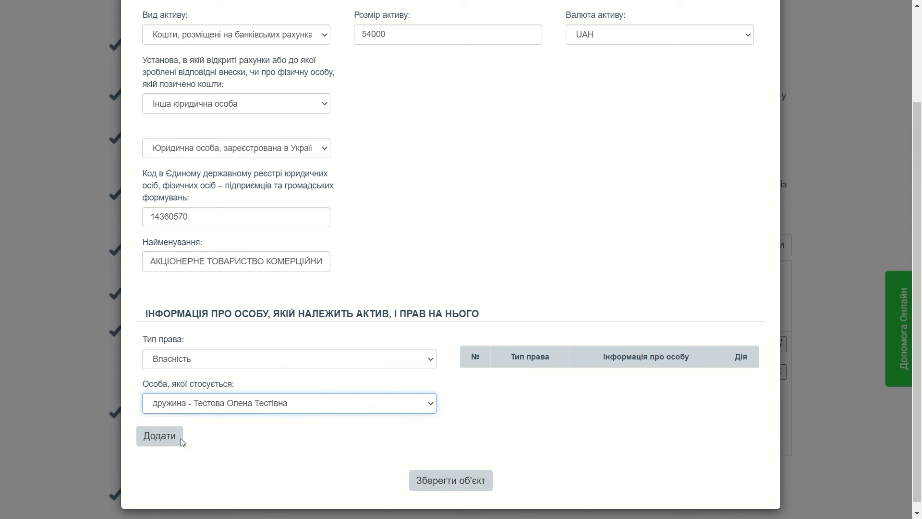
left_click(173, 438)
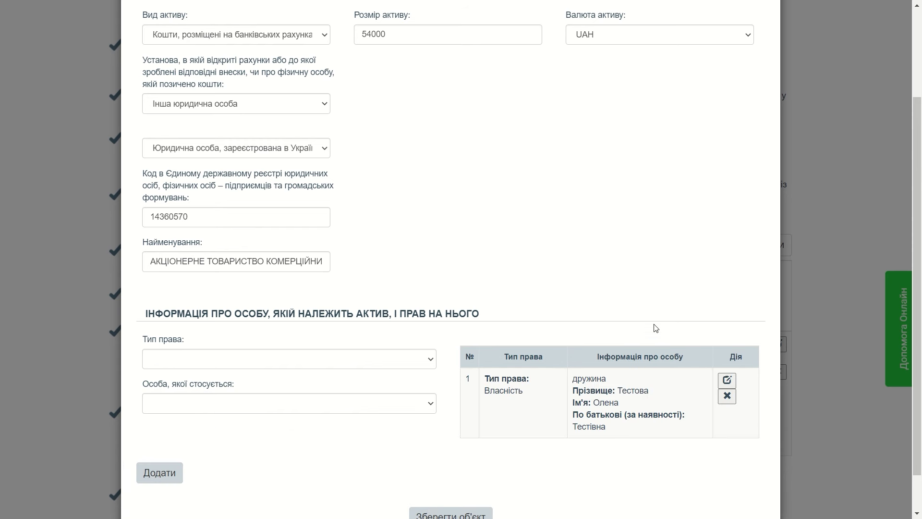
Save the bank account asset and review the entries in the section's monetary assets table.
scroll(501, 382, "down", 1)
scroll(501, 381, "down", 2)
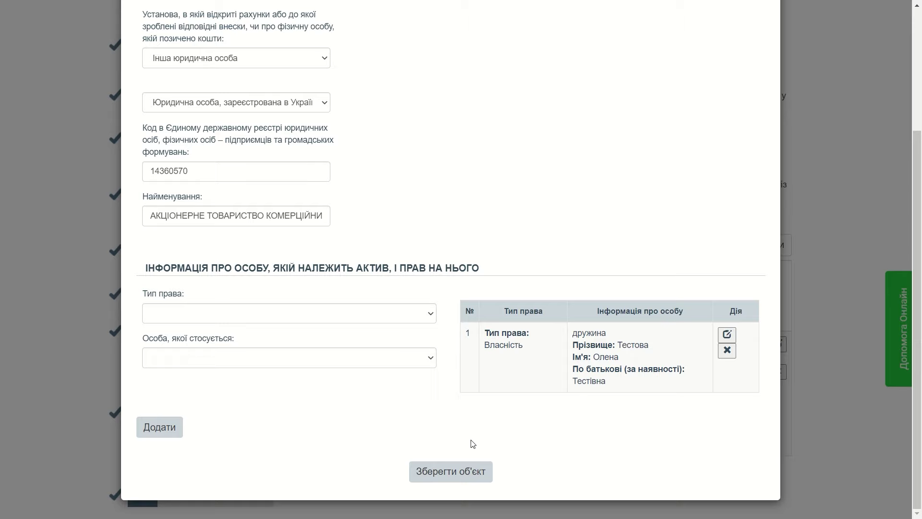
left_click(474, 470)
scroll(555, 398, "down", 1)
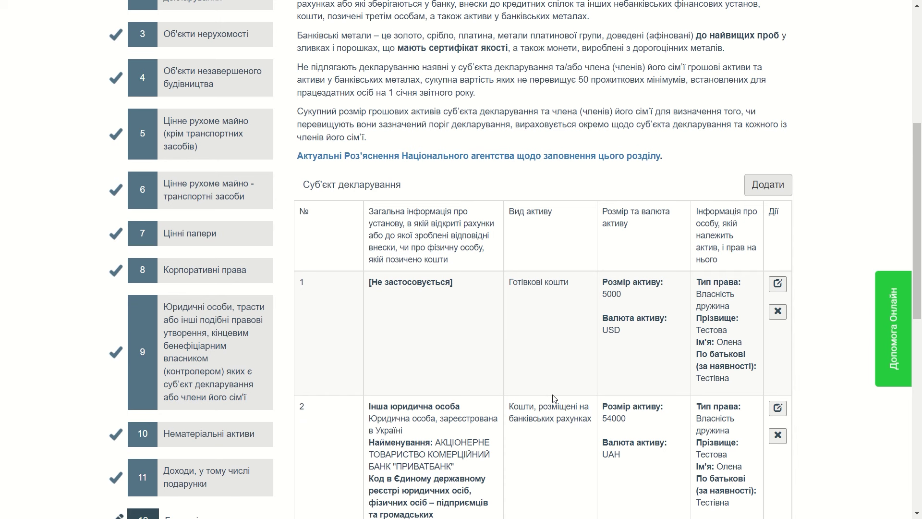
scroll(571, 352, "down", 1)
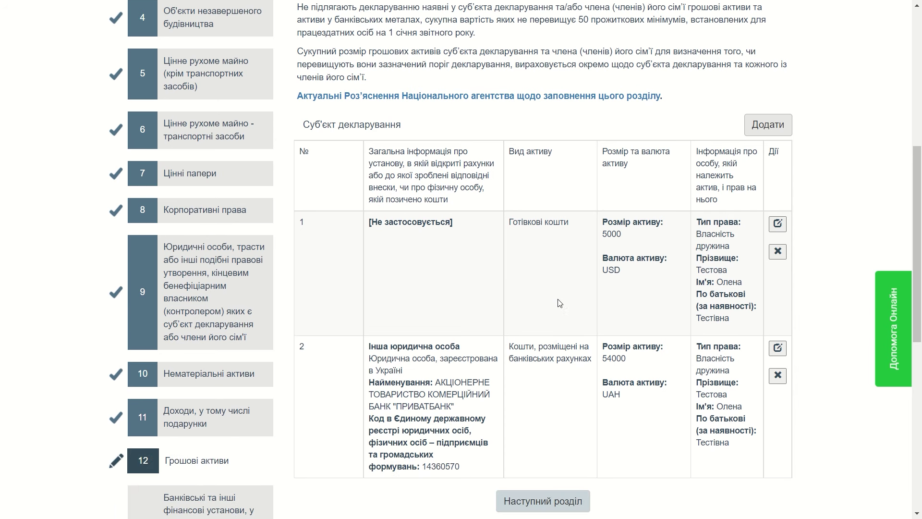